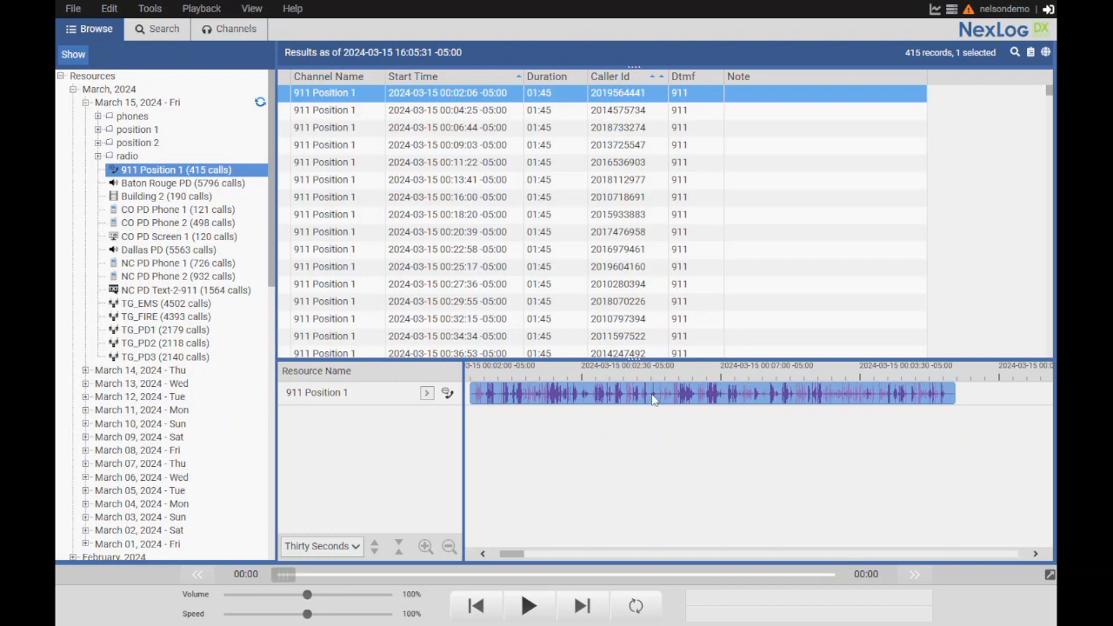
# Start a text annotation at about 00:02:16 on the selected 911 Position 1 recording with the note "Test note."
pyautogui.rightClick(522, 400)
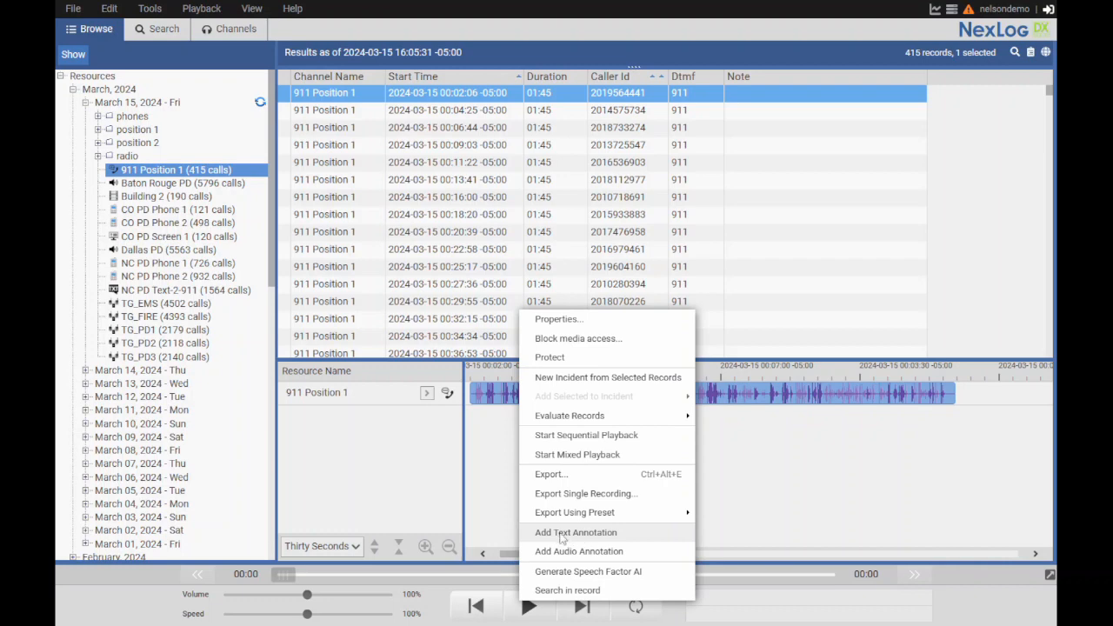
pyautogui.click(576, 532)
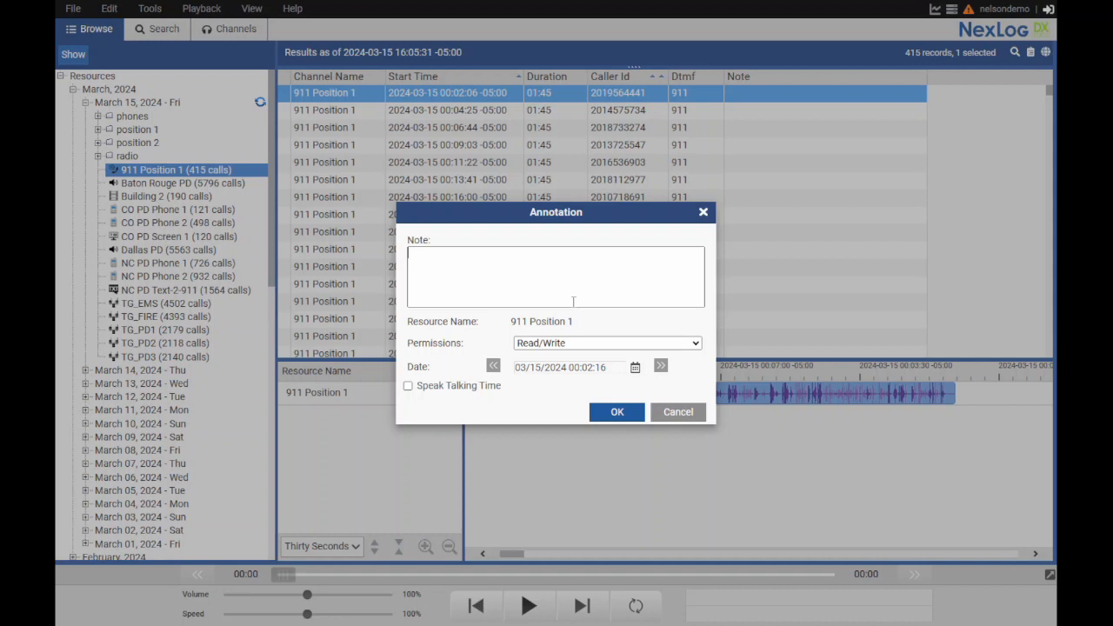
pyautogui.write('Test note.')
# Try the Owner Only and Read Only permissions on the annotation, set it to Read/Write and save it
pyautogui.click(564, 346)
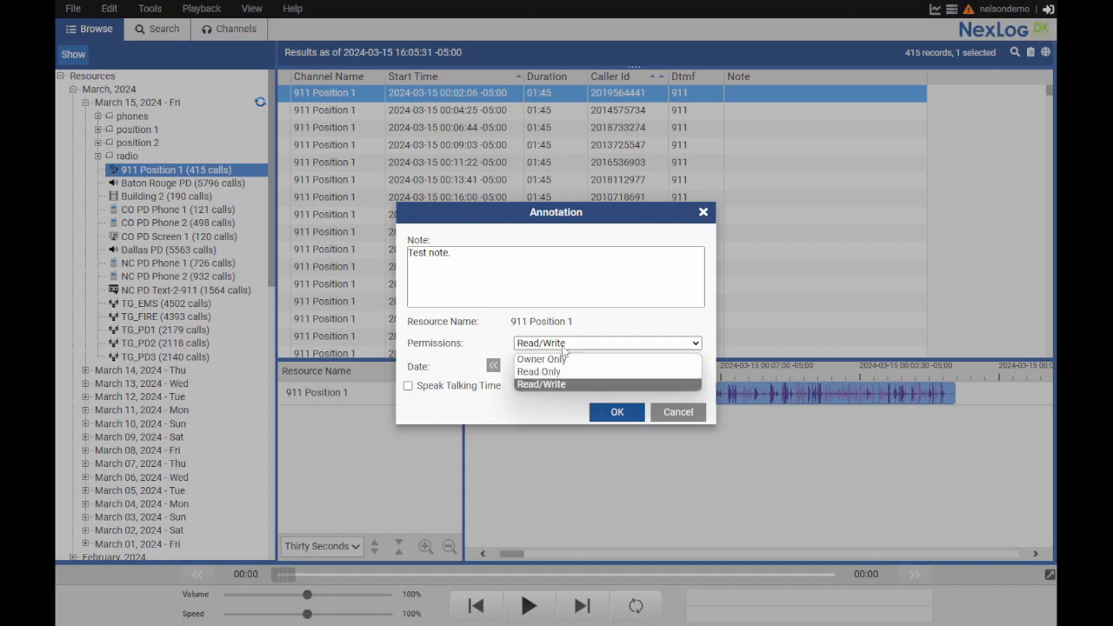
pyautogui.click(558, 365)
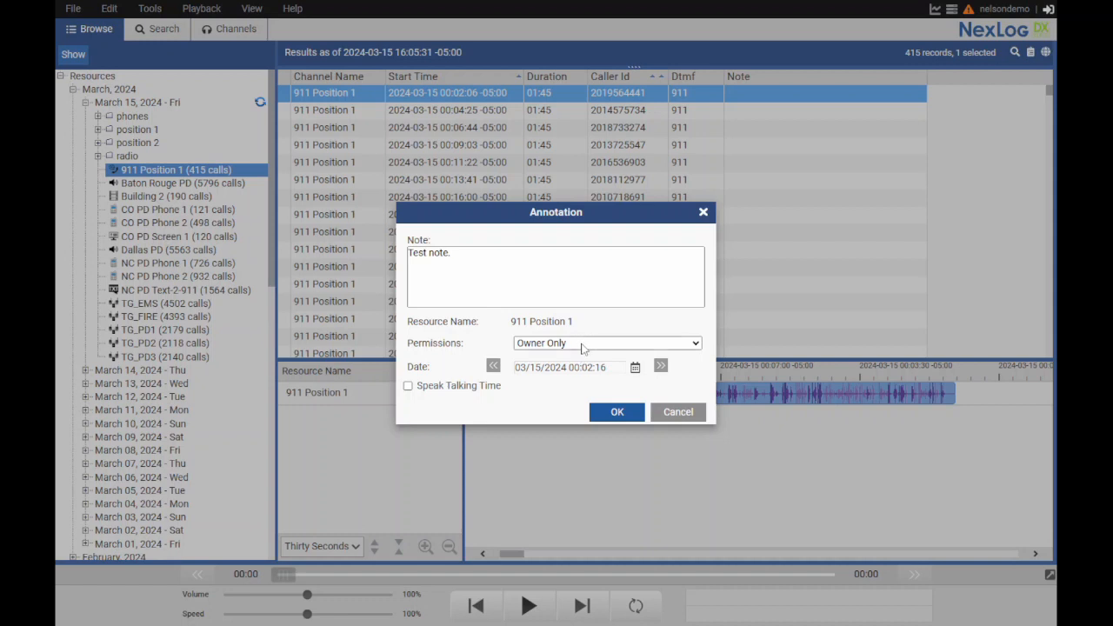
pyautogui.click(582, 345)
pyautogui.click(572, 371)
pyautogui.click(577, 348)
pyautogui.click(576, 392)
pyautogui.click(606, 414)
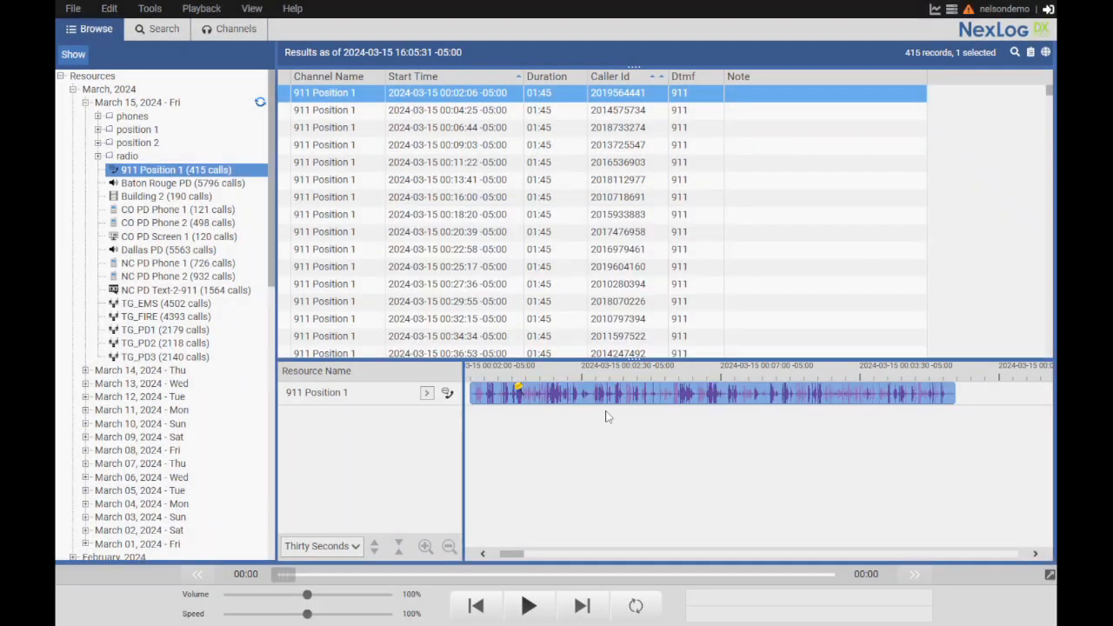
# Add a second text annotation reading "Test note 2." at about 00:02:38 on the recording's waveform
pyautogui.moveTo(520, 393)
pyautogui.rightClick(620, 396)
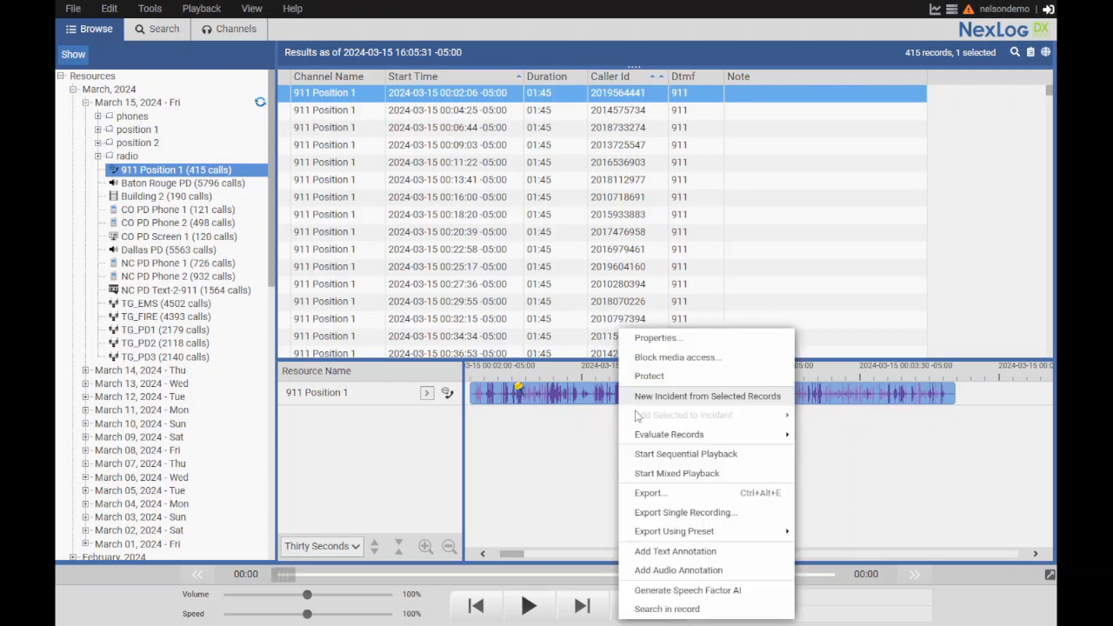
pyautogui.click(689, 553)
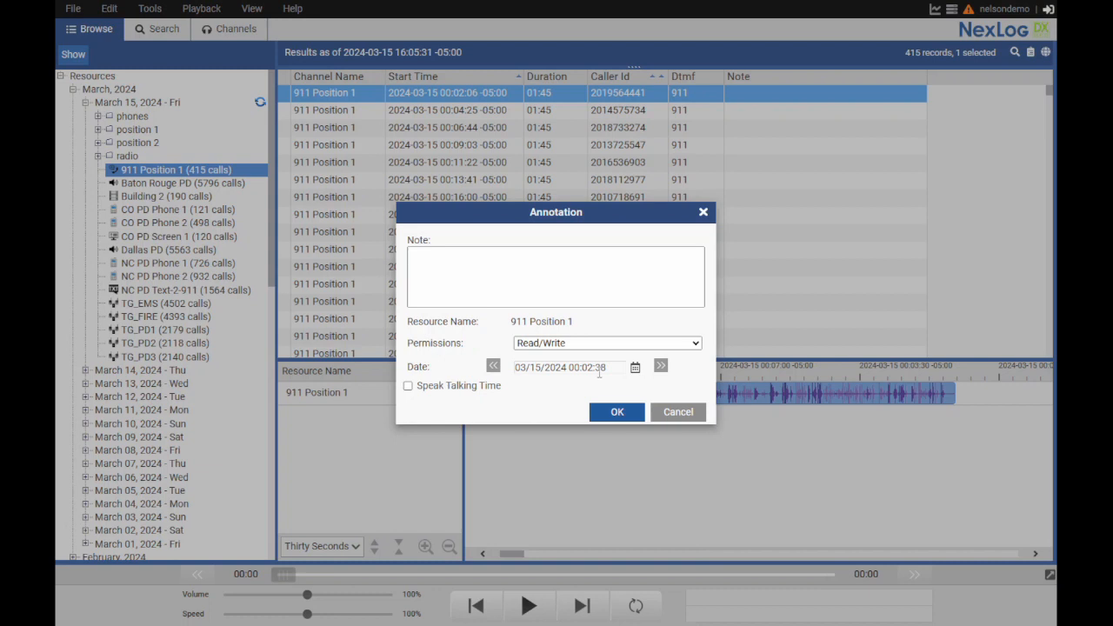
pyautogui.write('Test note 2.')
pyautogui.click(623, 414)
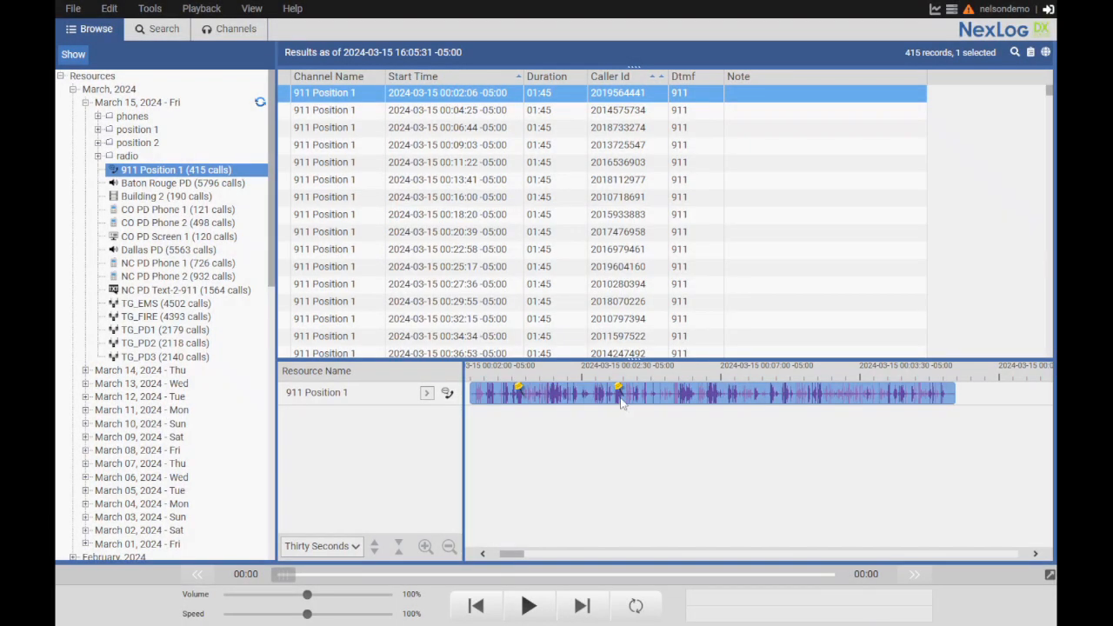
# Open the "Test note 2." annotation for modification, cancel without changes, and delete that annotation
pyautogui.moveTo(621, 399)
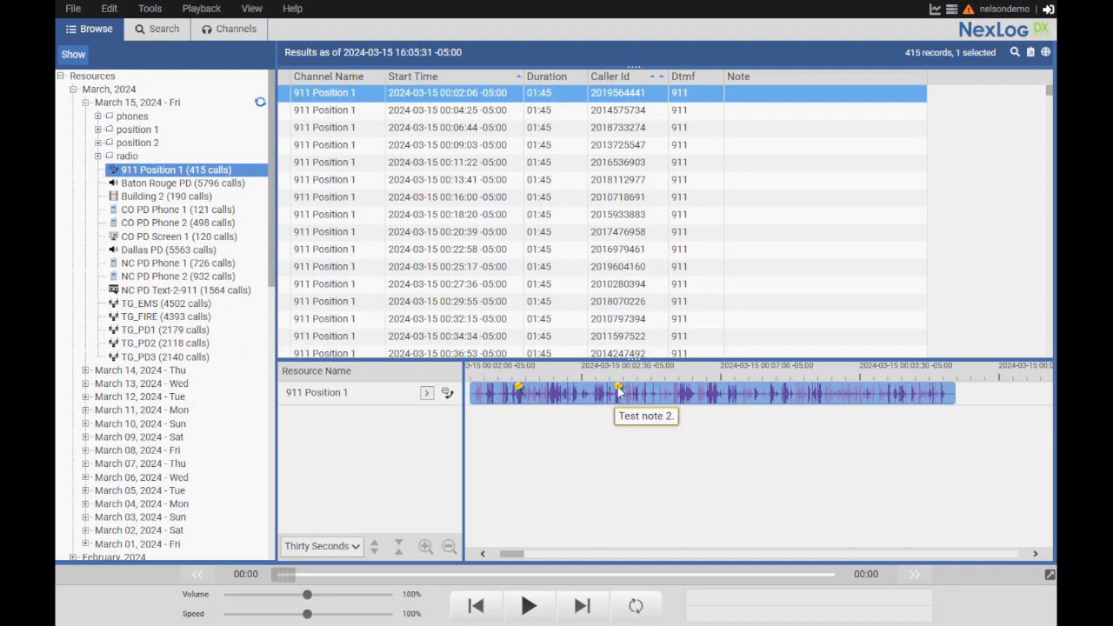
pyautogui.rightClick(619, 391)
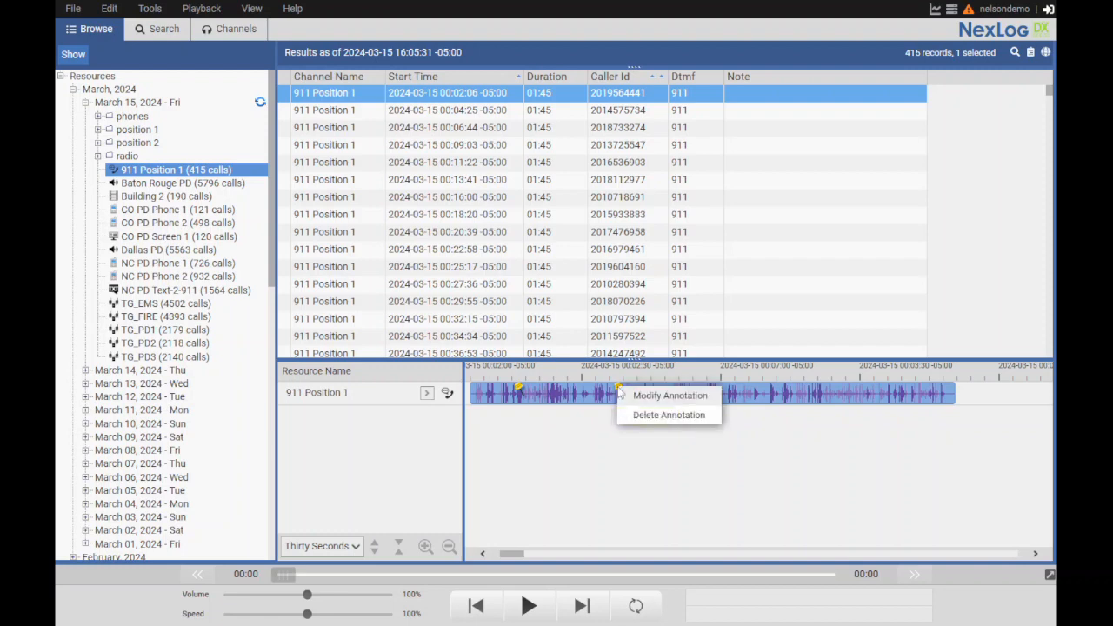
pyautogui.click(663, 398)
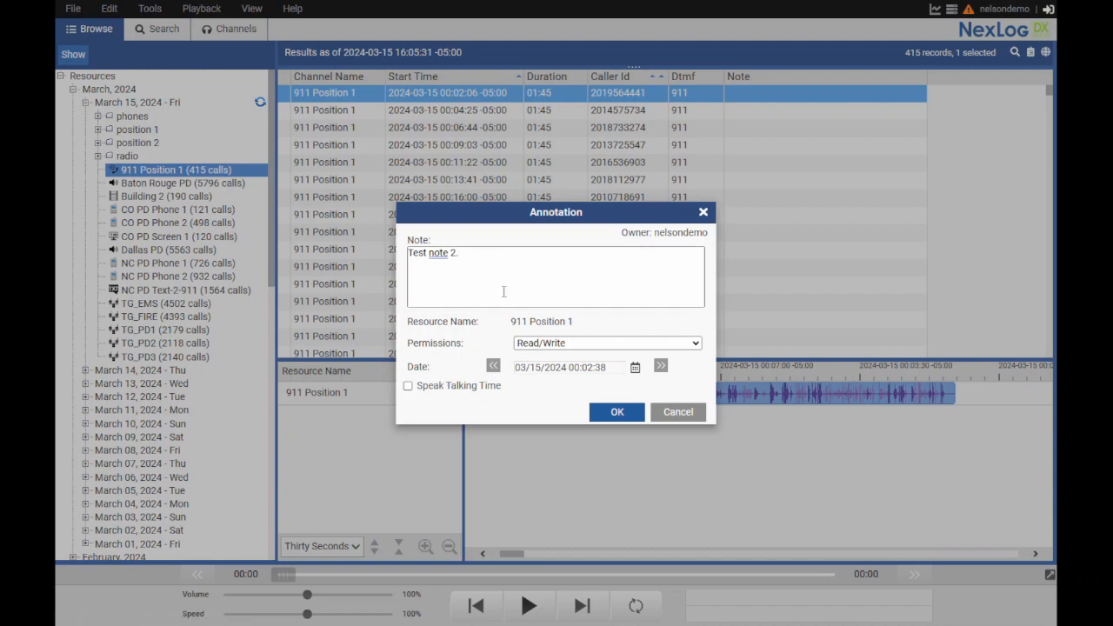
pyautogui.click(677, 411)
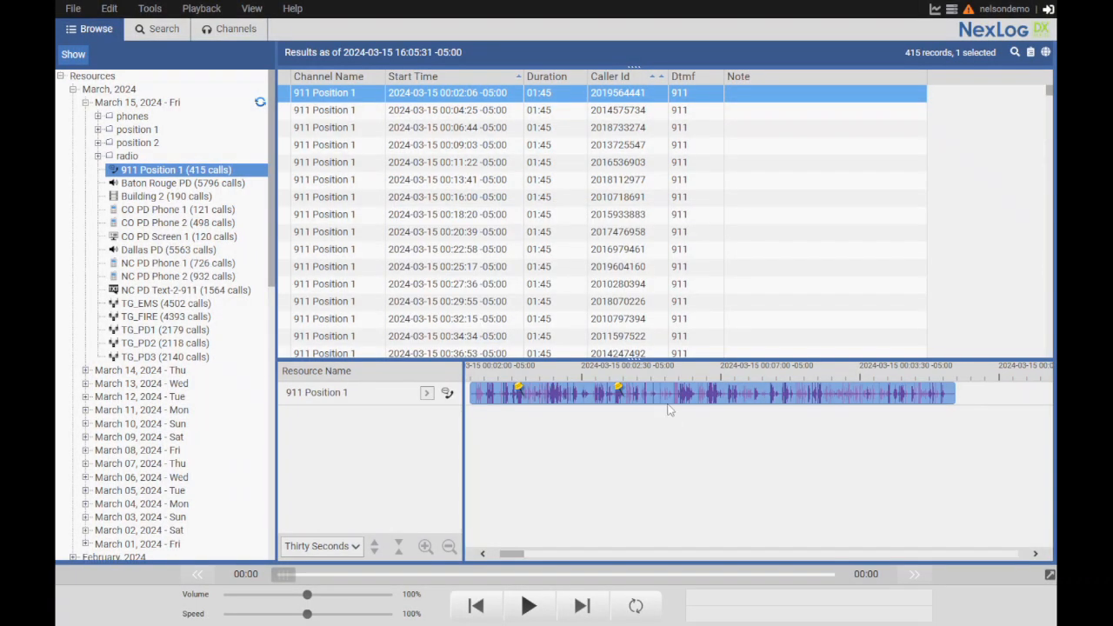
pyautogui.rightClick(620, 391)
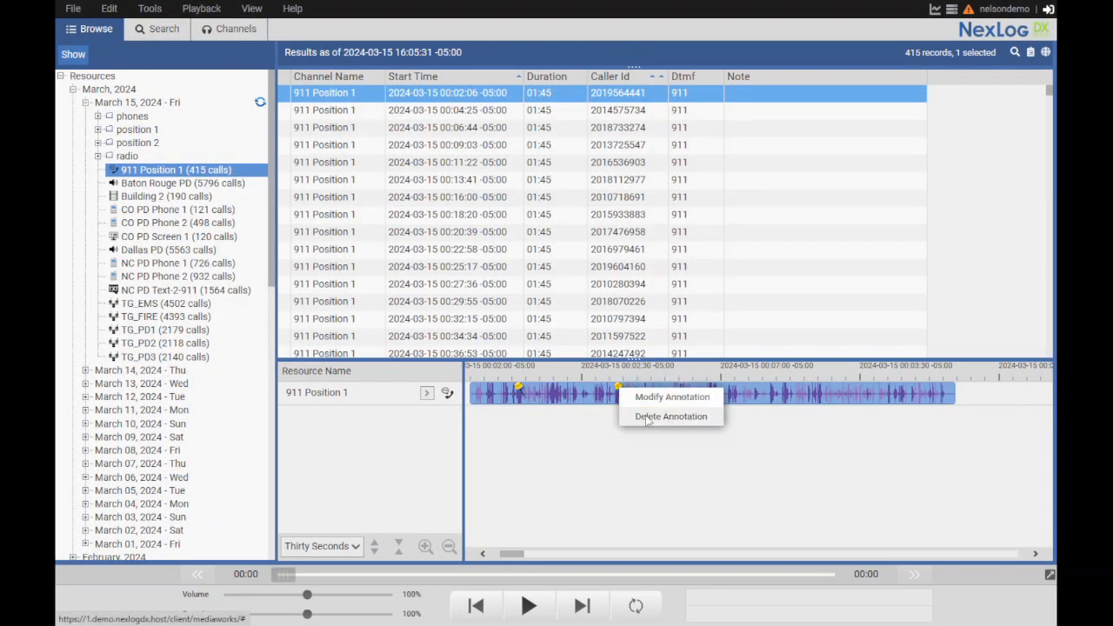
pyautogui.click(645, 415)
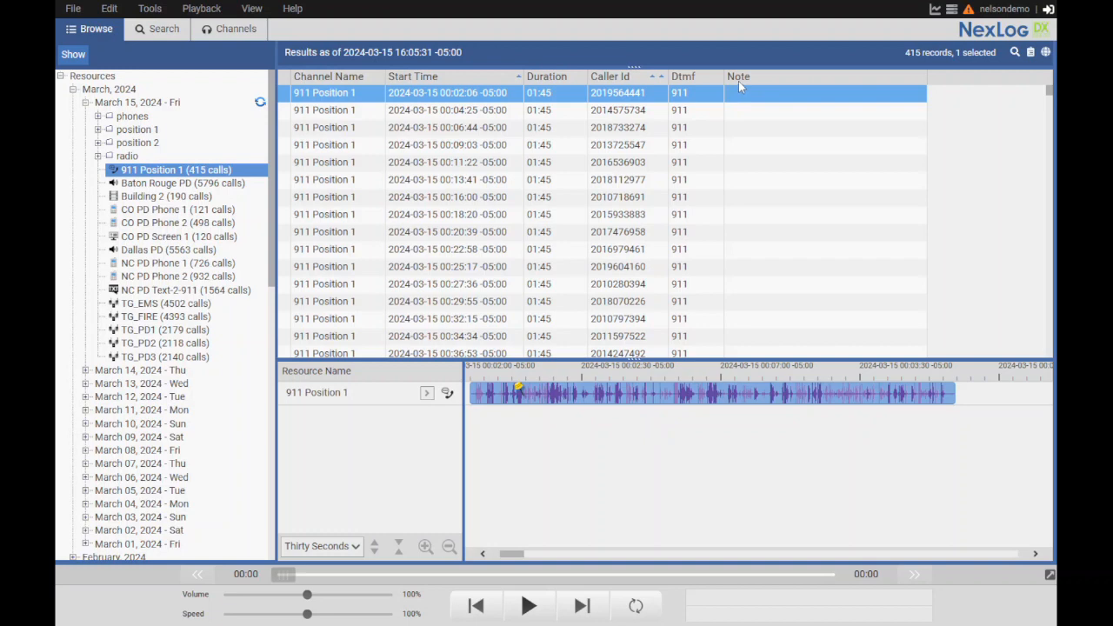
# Show the Annotations column in the record list and widen it
pyautogui.rightClick(500, 81)
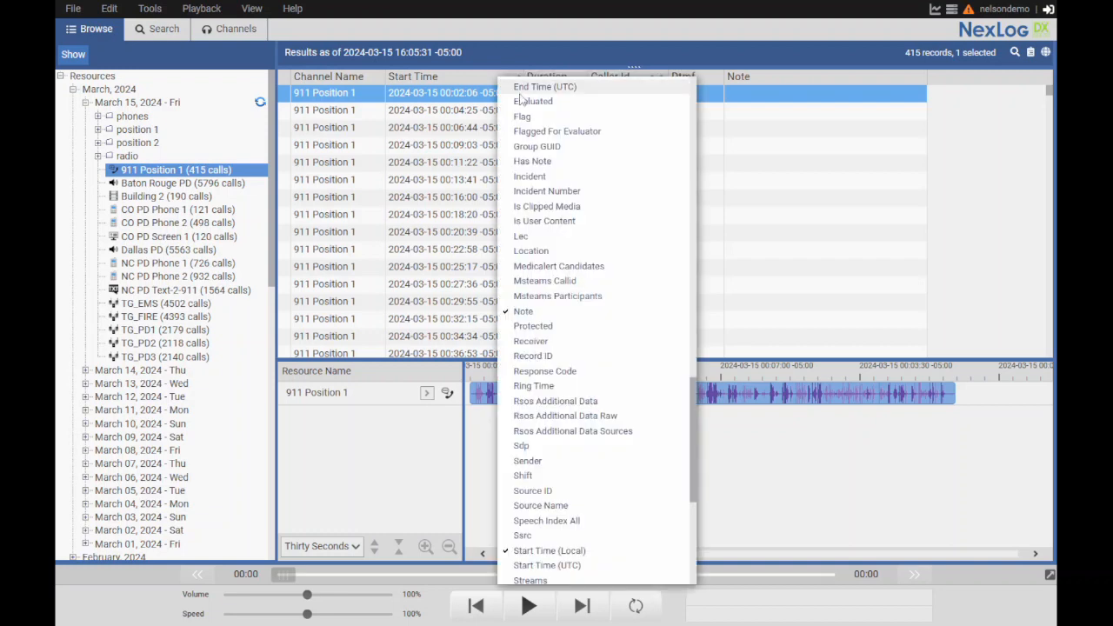
pyautogui.scroll(-6, 553, 334)
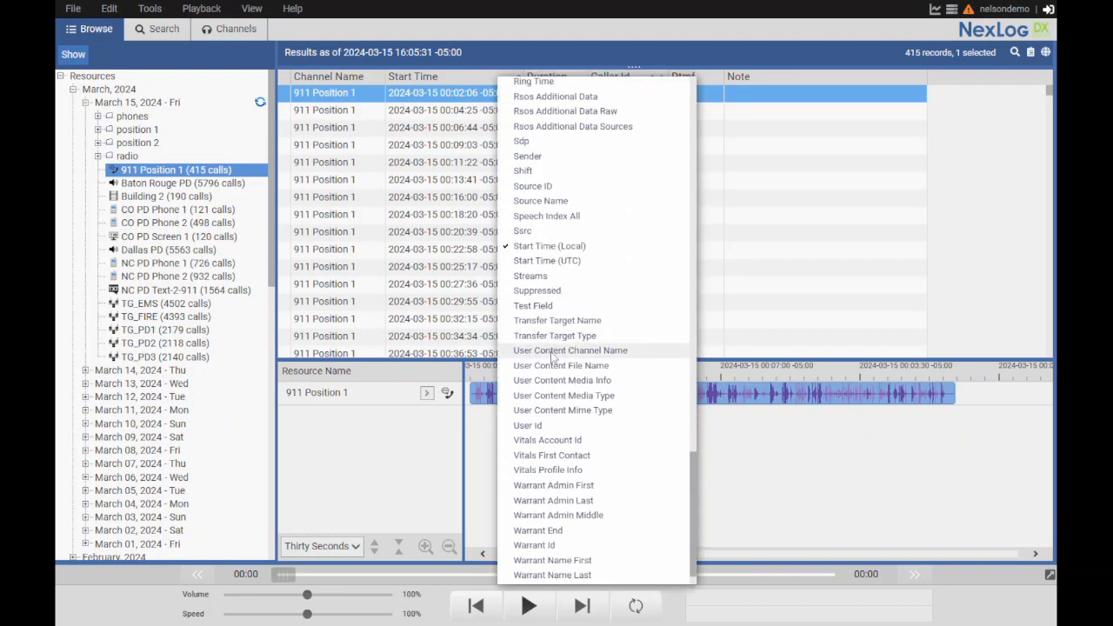
pyautogui.scroll(12, 550, 349)
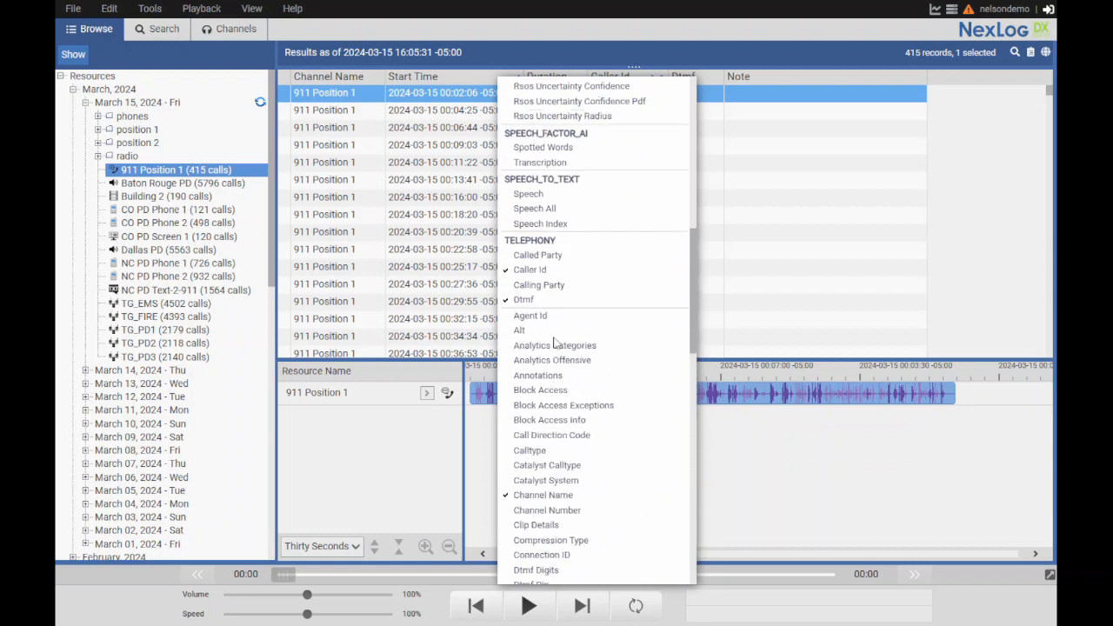
pyautogui.click(554, 384)
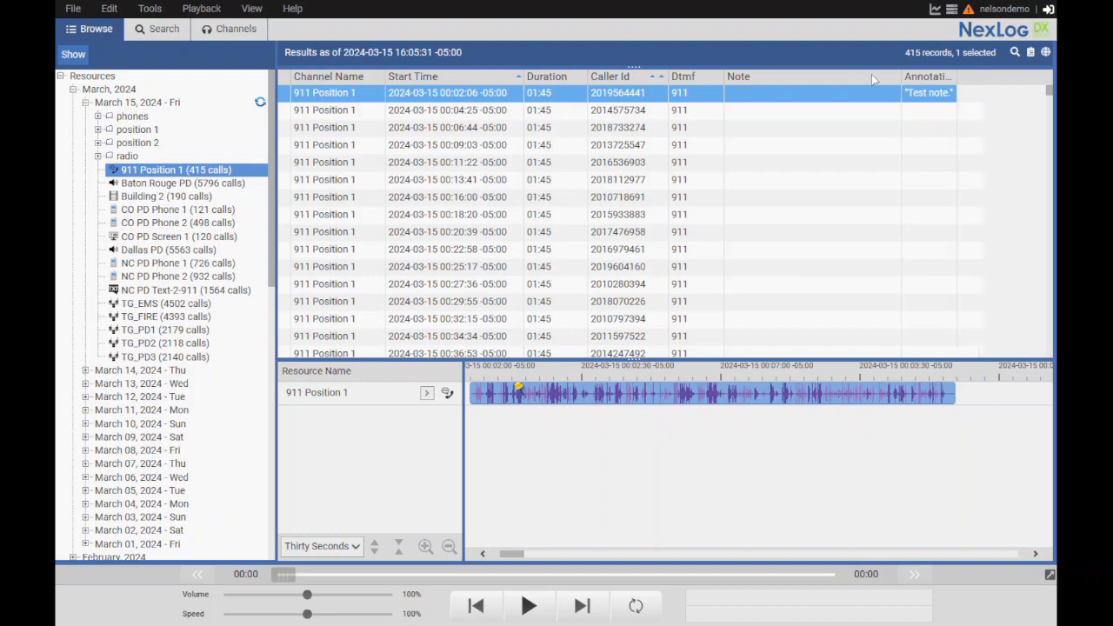
pyautogui.moveTo(927, 80)
pyautogui.mouseDown()
pyautogui.moveTo(828, 80)
pyautogui.moveTo(1024, 75)
pyautogui.mouseUp()
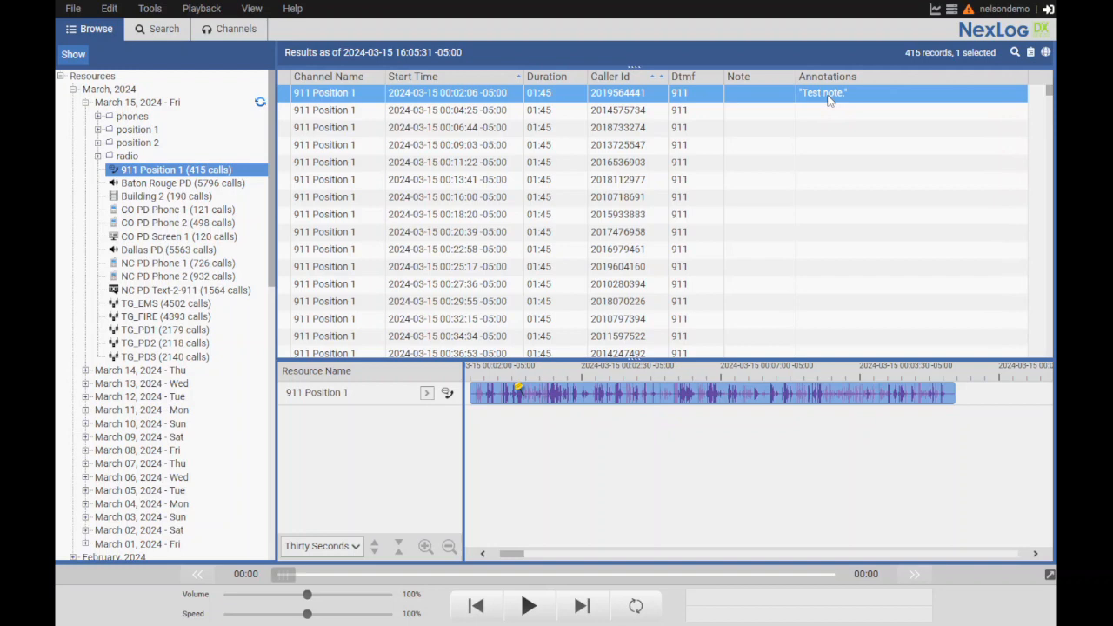
# Start an export of the selected record with a PDF listing using custom columns, and open the column setup
pyautogui.rightClick(617, 102)
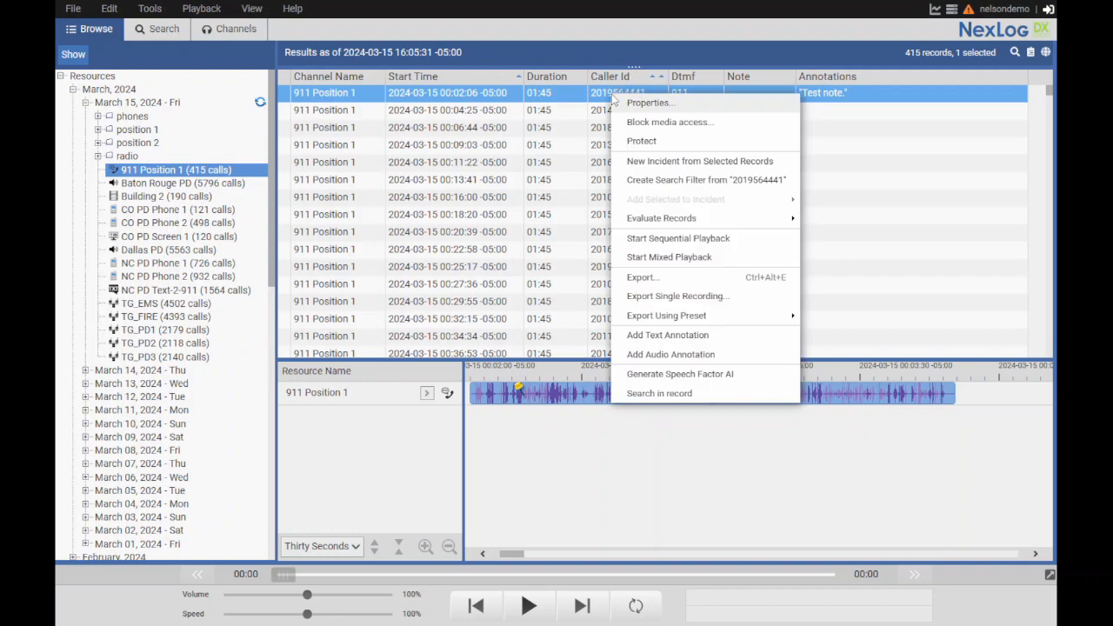
pyautogui.click(663, 280)
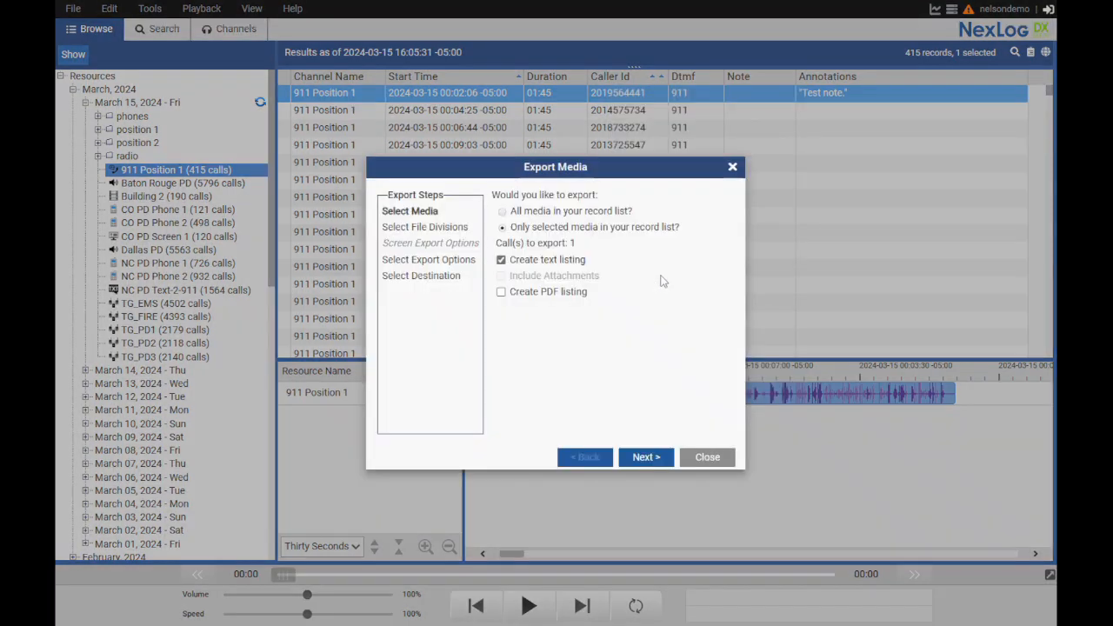
pyautogui.click(503, 295)
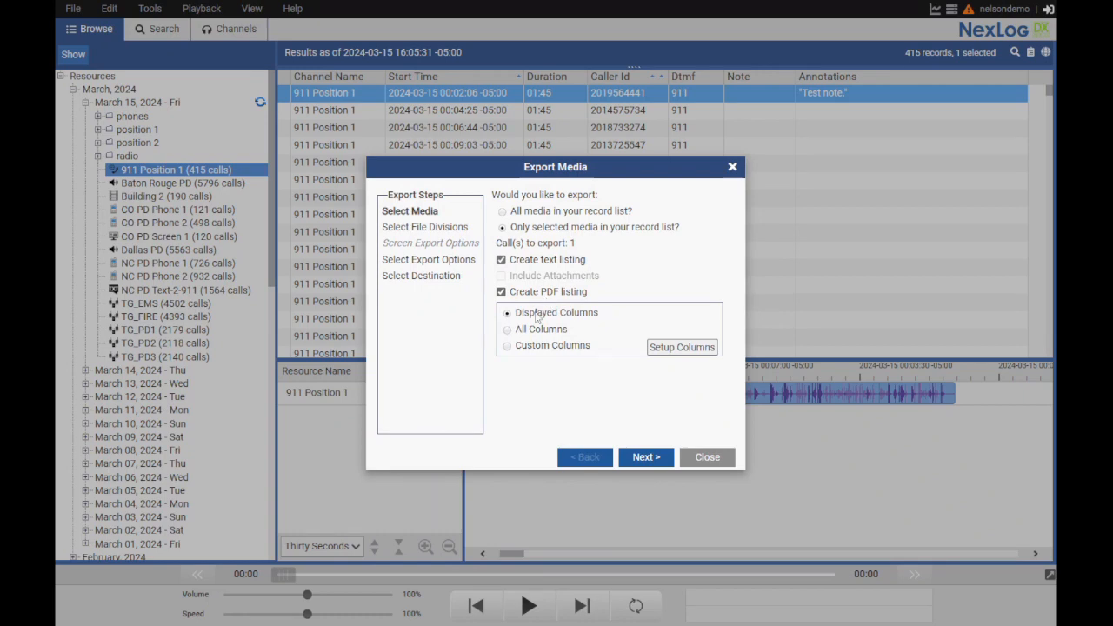
pyautogui.click(518, 348)
pyautogui.click(677, 349)
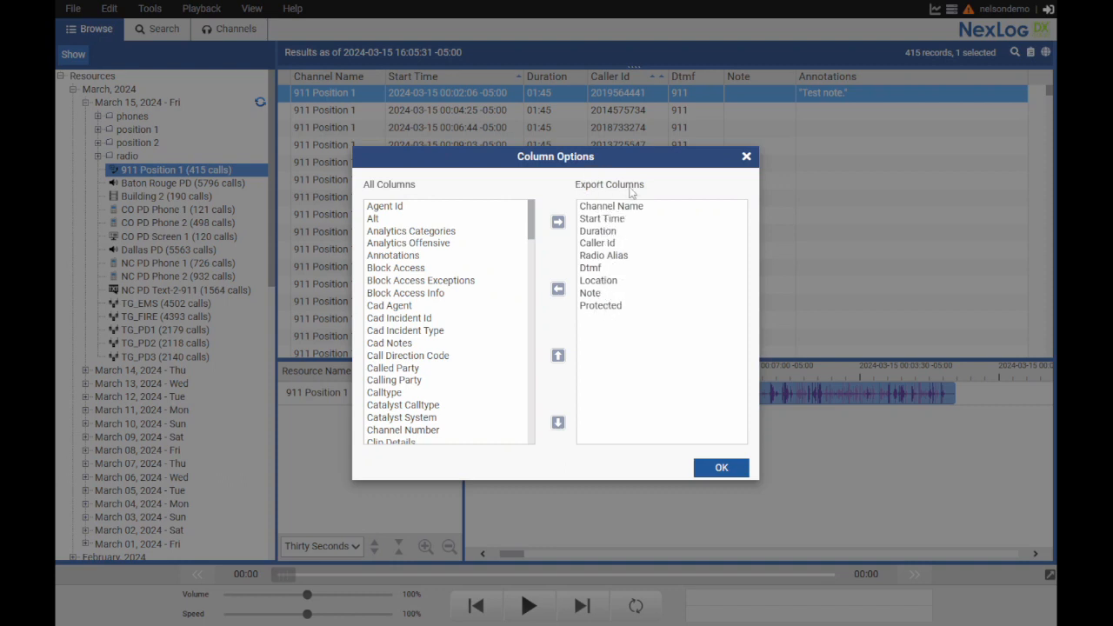
# Add Annotations to the export columns and remove Protected from them
pyautogui.scroll(-1, 433, 326)
pyautogui.scroll(1, 433, 333)
pyautogui.click(394, 257)
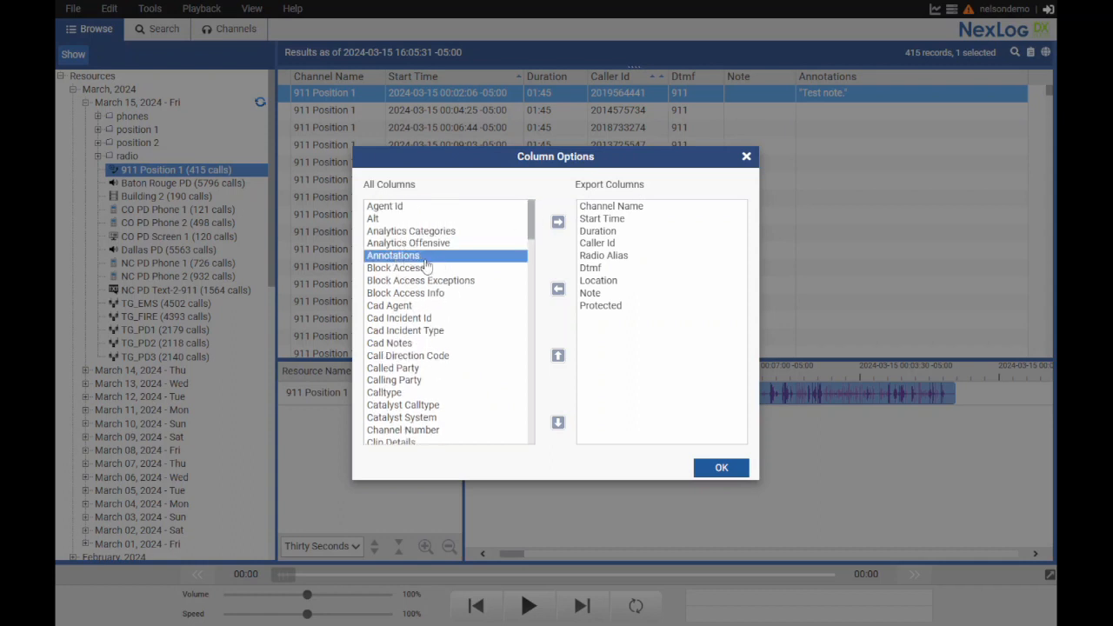
pyautogui.click(559, 223)
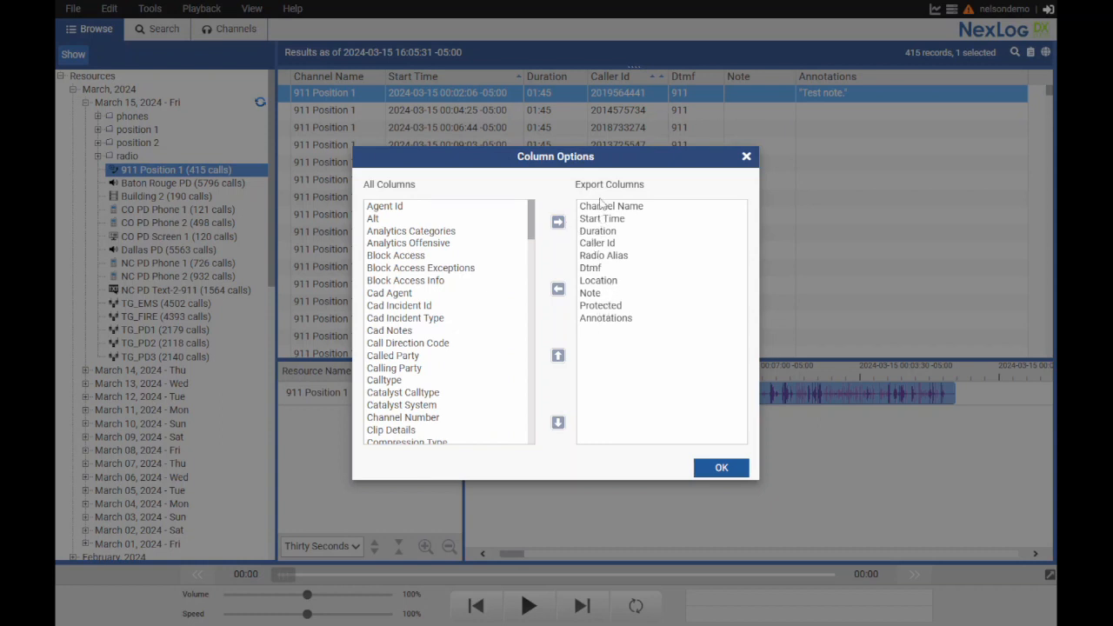
pyautogui.click(604, 306)
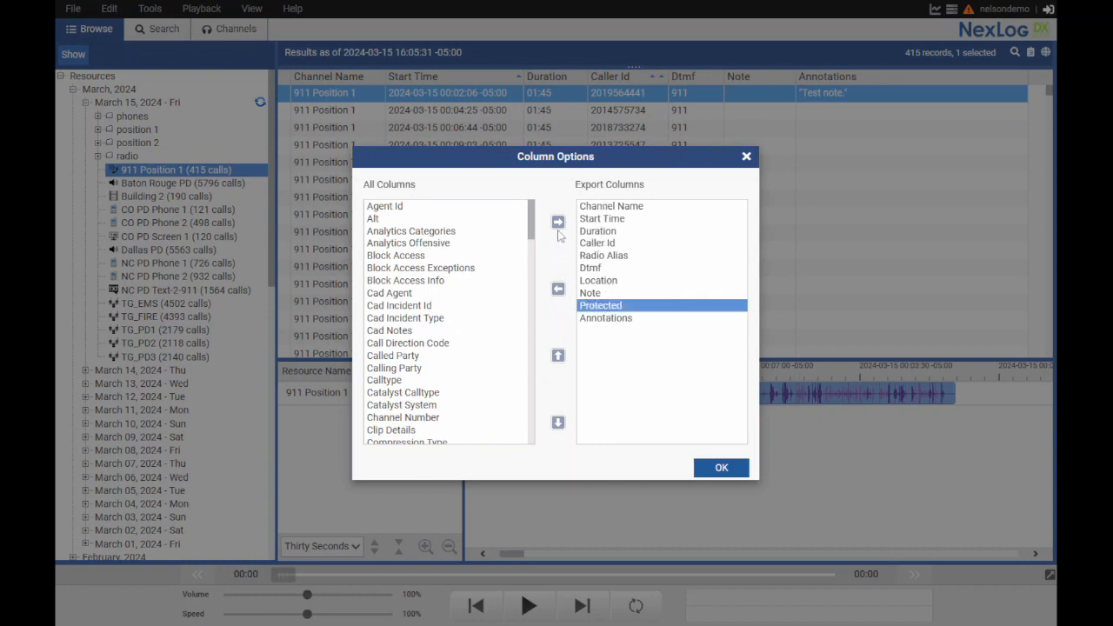
pyautogui.click(558, 289)
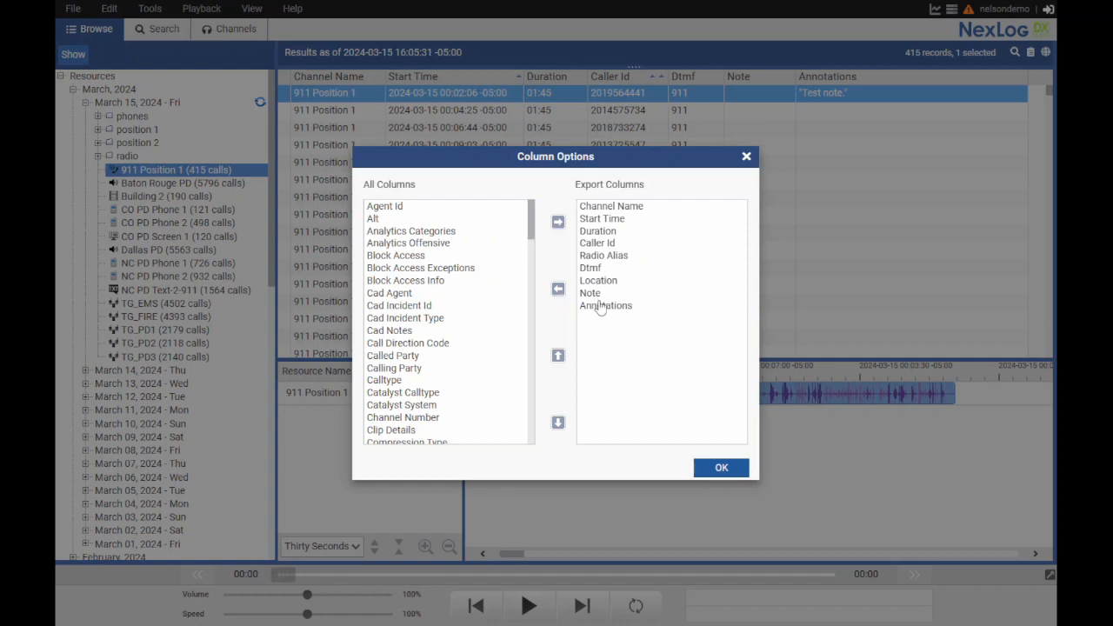
# Move Annotations above Note in the export columns, accept the column setup and close the export without running it
pyautogui.click(600, 306)
pyautogui.click(559, 358)
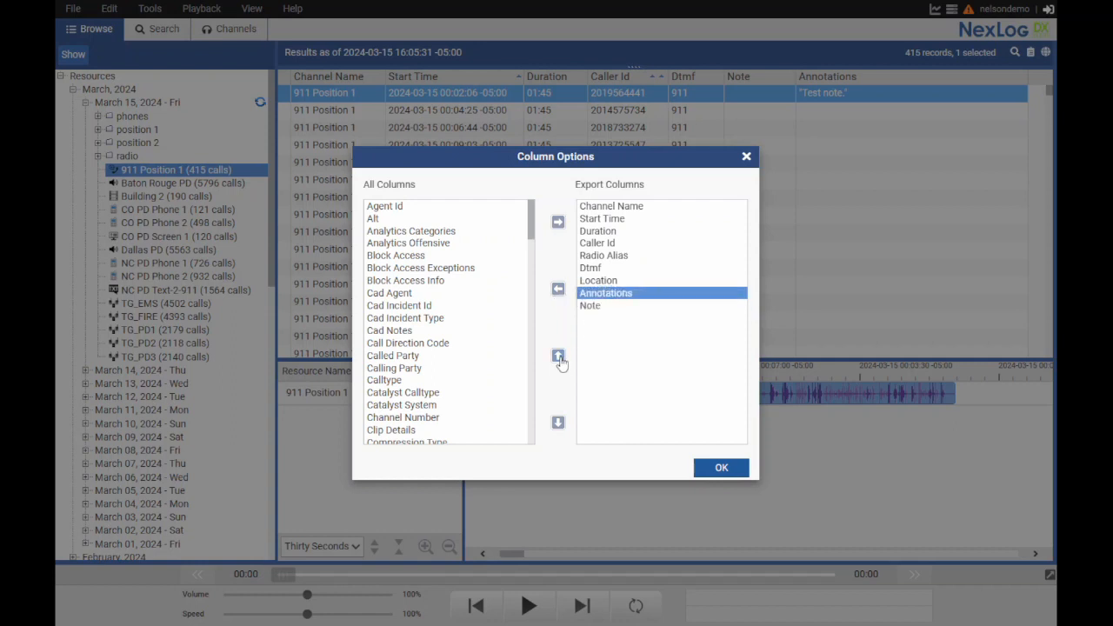
pyautogui.moveTo(597, 243); pyautogui.dragTo(600, 280)
pyautogui.click(605, 296)
pyautogui.click(718, 469)
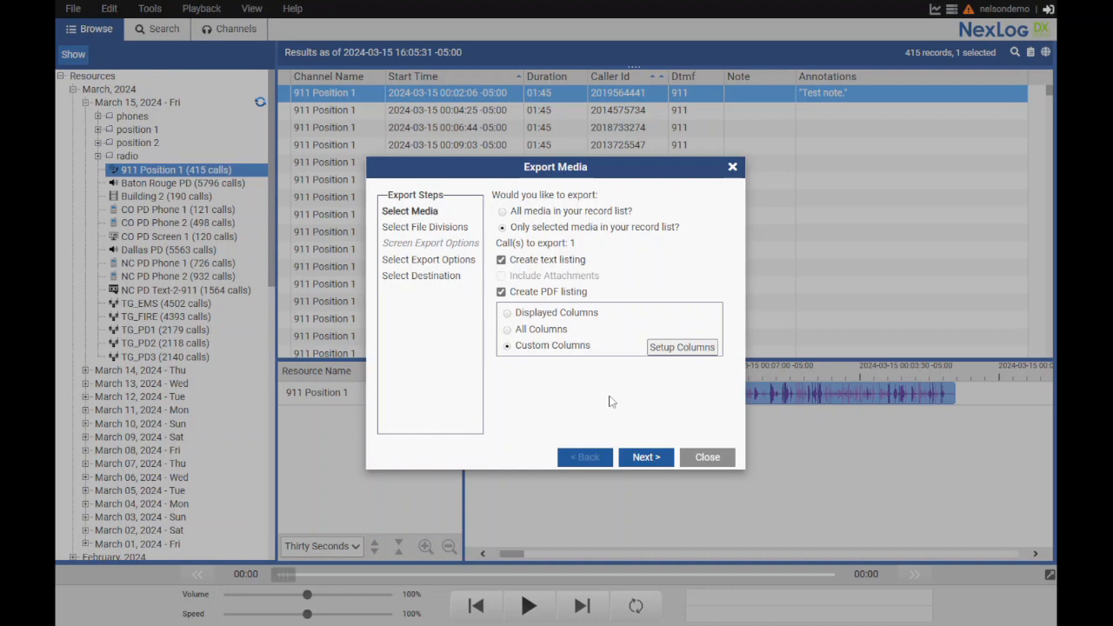
pyautogui.click(706, 460)
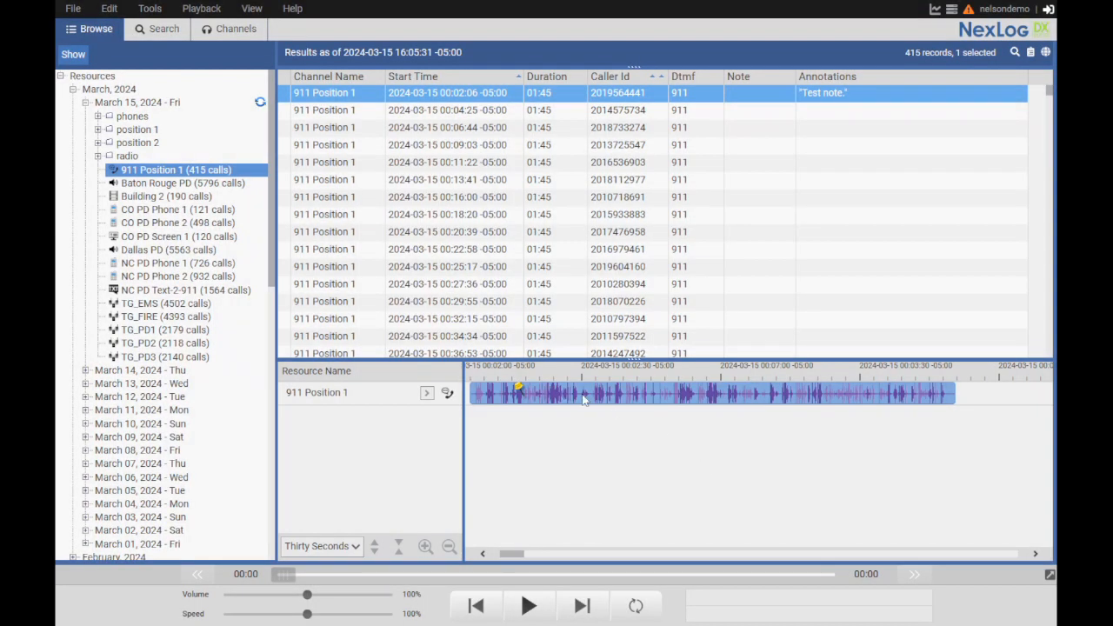
pyautogui.rightClick(641, 392)
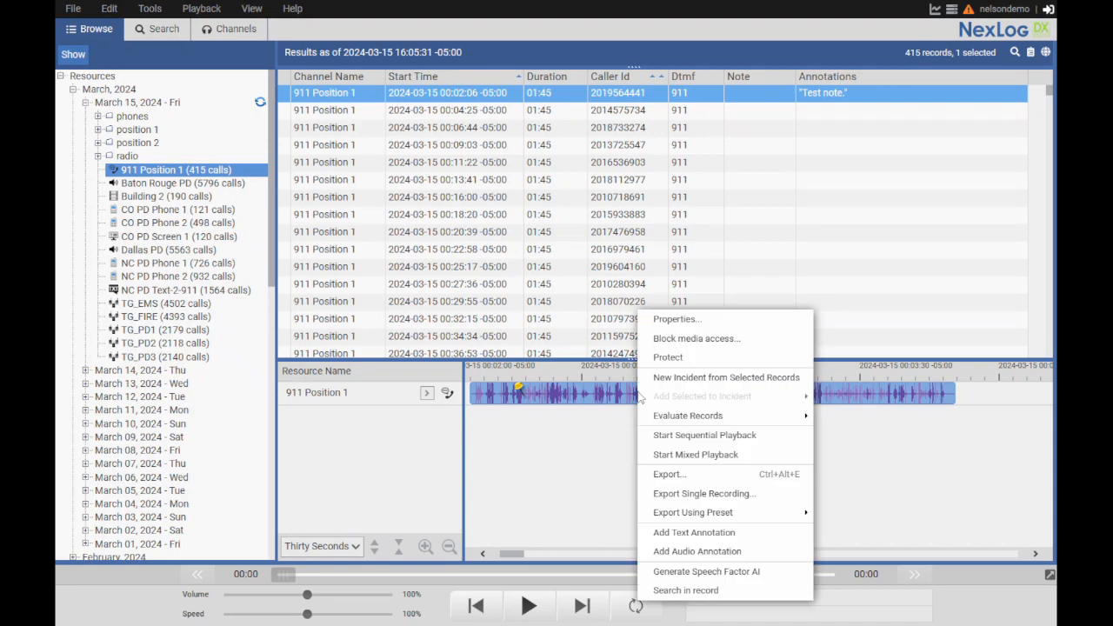
pyautogui.click(704, 537)
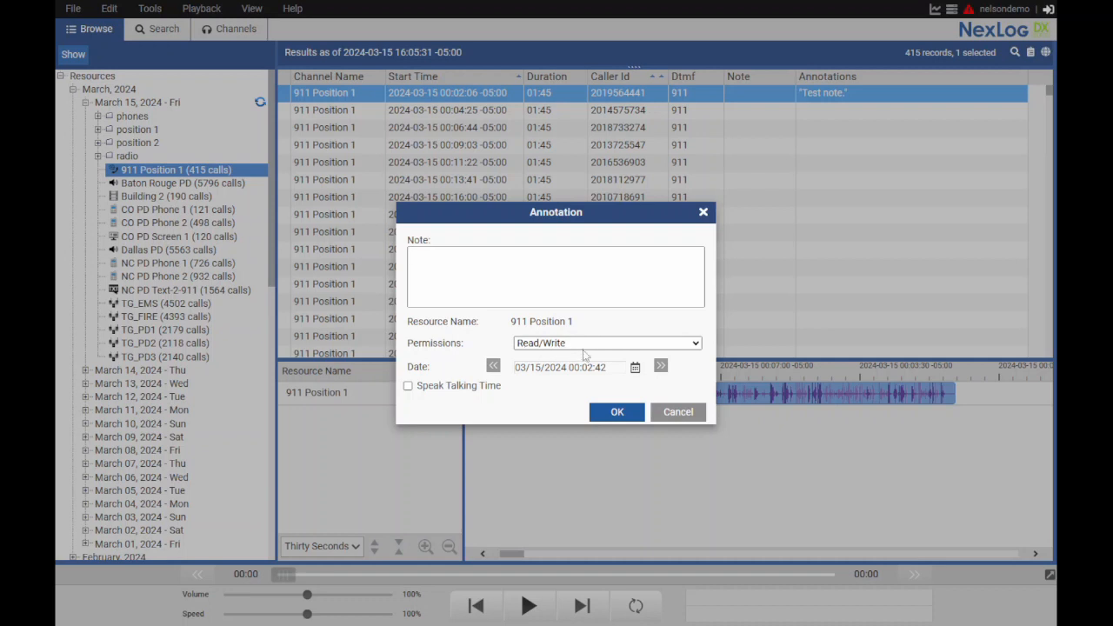
pyautogui.click(677, 415)
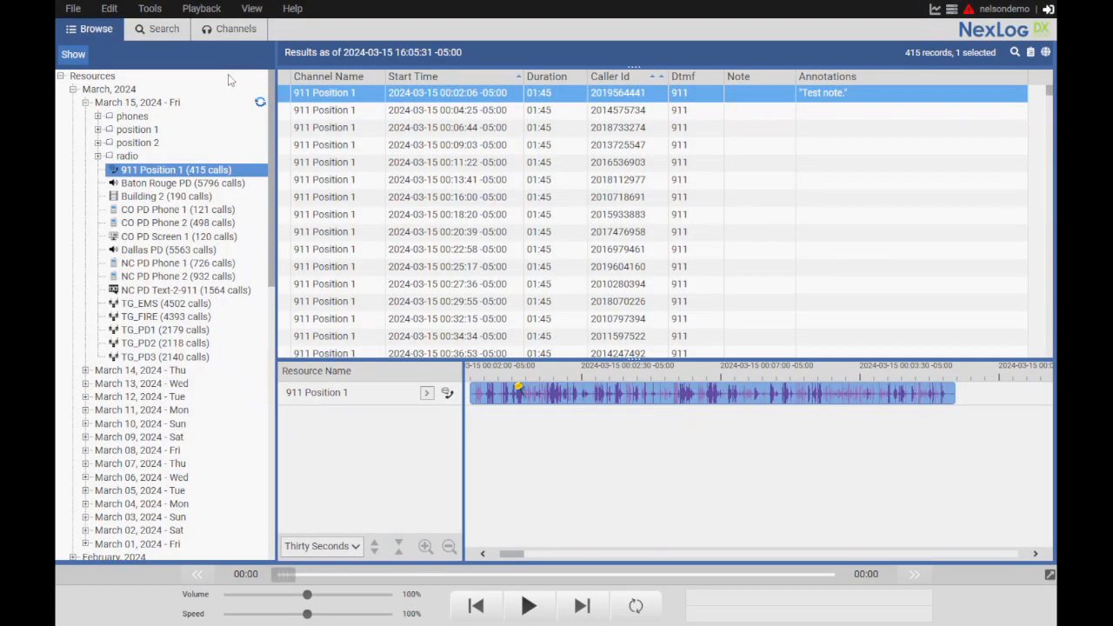
# Save the default permissions with Read/Write for new annotations
pyautogui.click(151, 9)
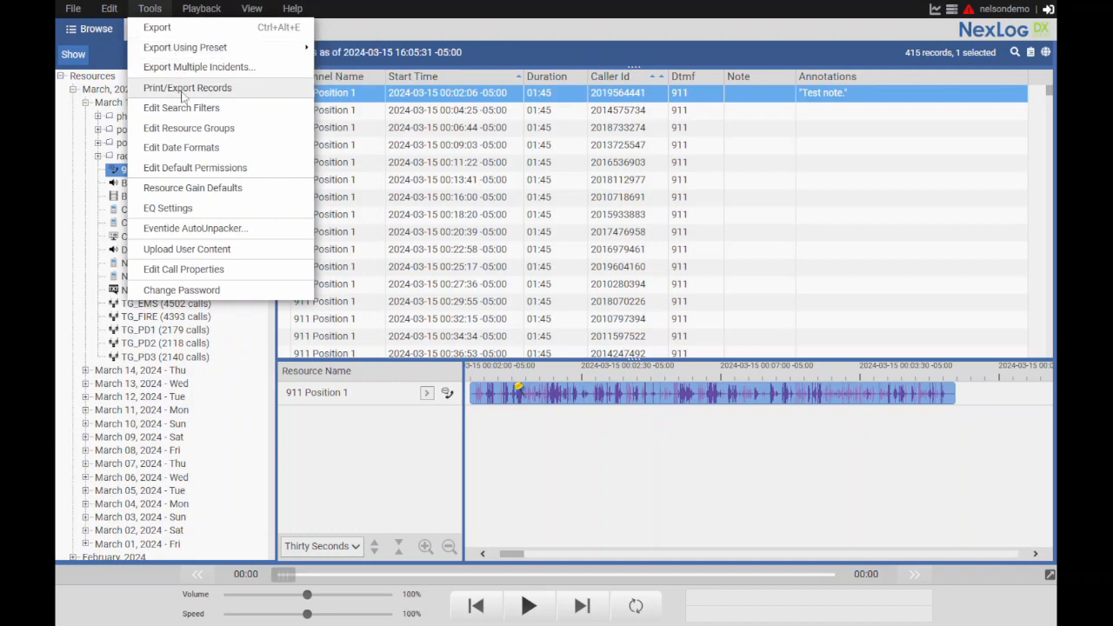
pyautogui.click(234, 171)
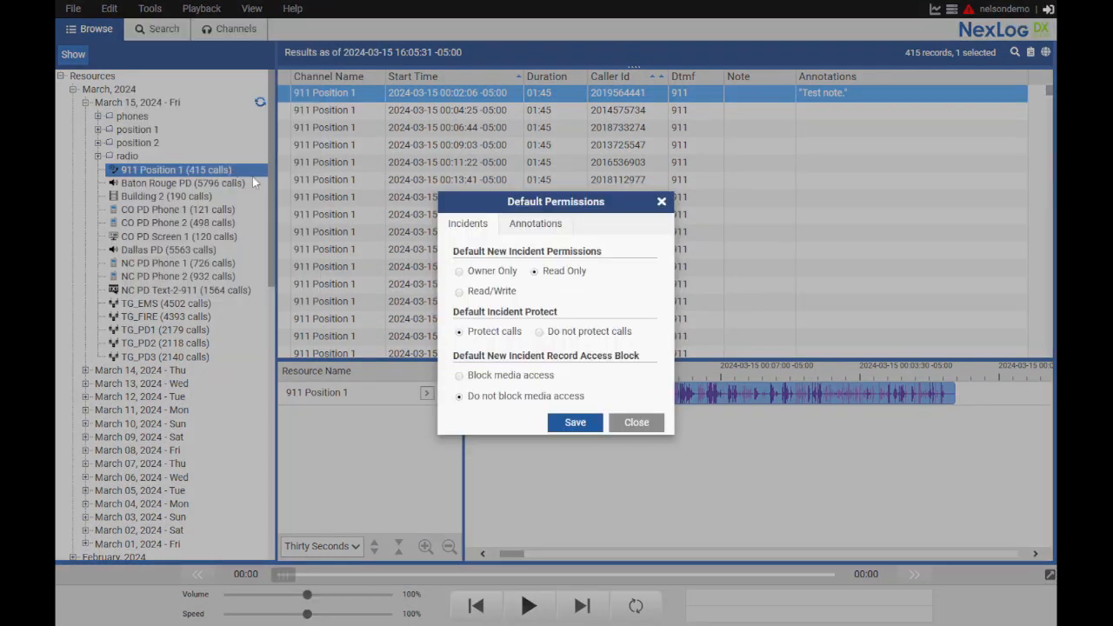
pyautogui.click(532, 226)
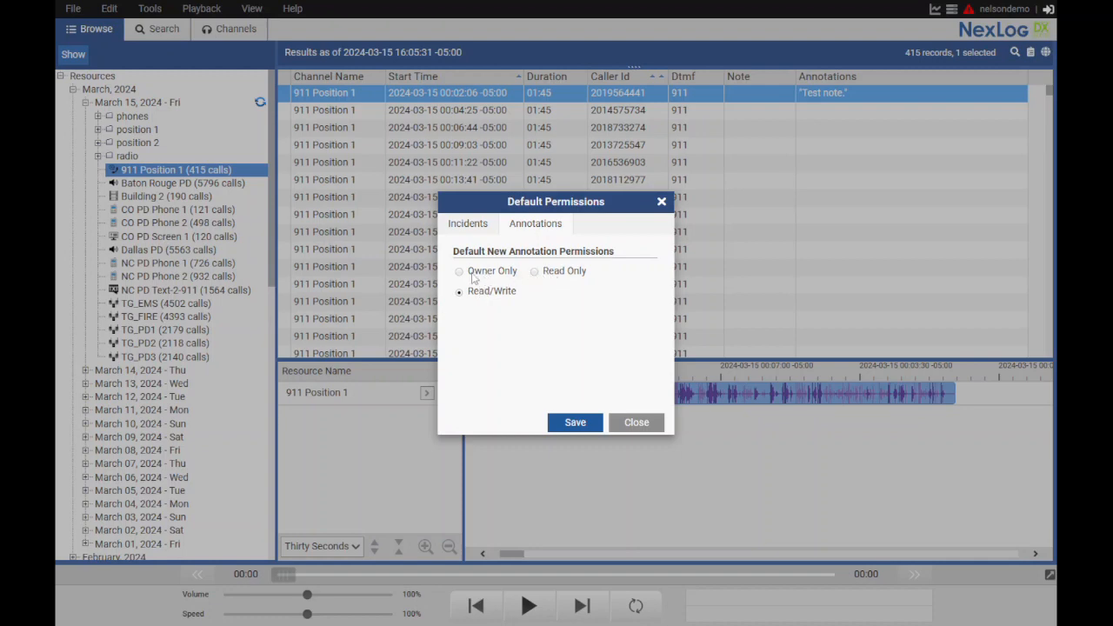
pyautogui.click(581, 425)
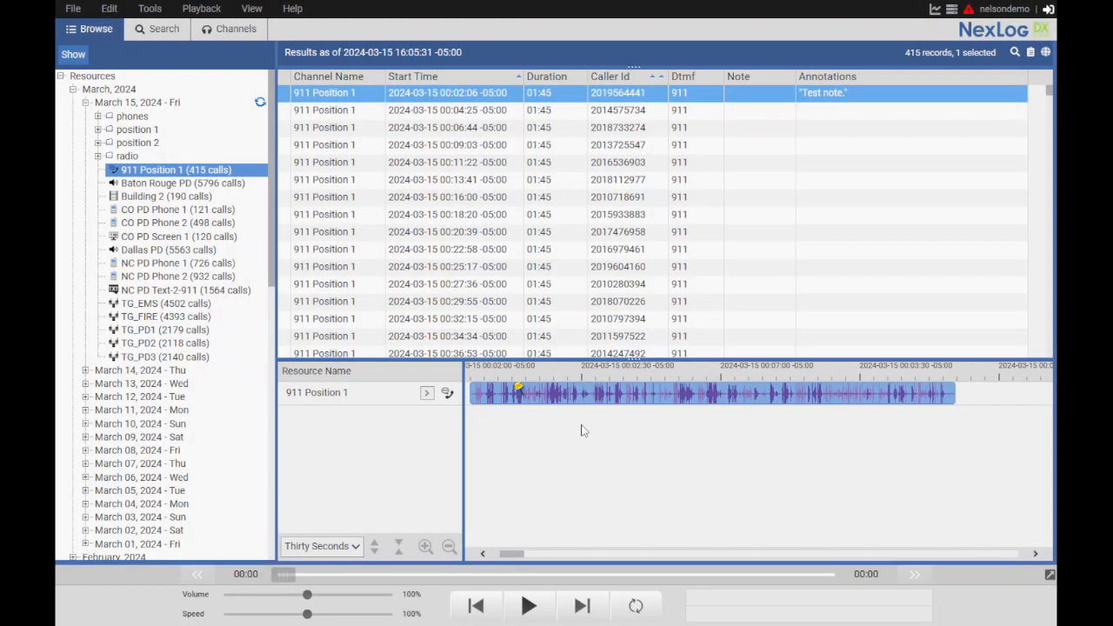